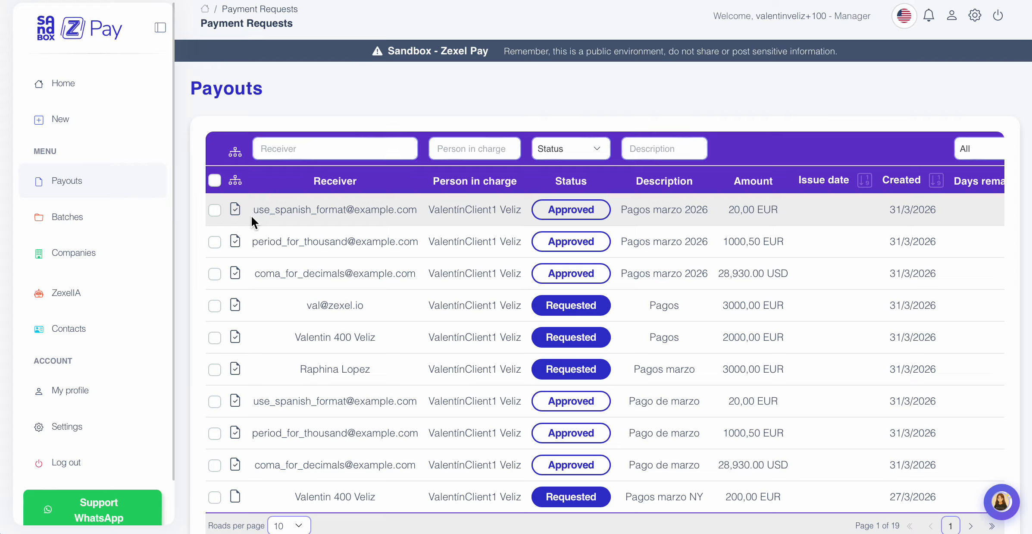
Step: Add the ungrouped 200,00 EUR payout described as "Pagos marzo NY" to the existing batch Pagos
mouse_move(239, 217)
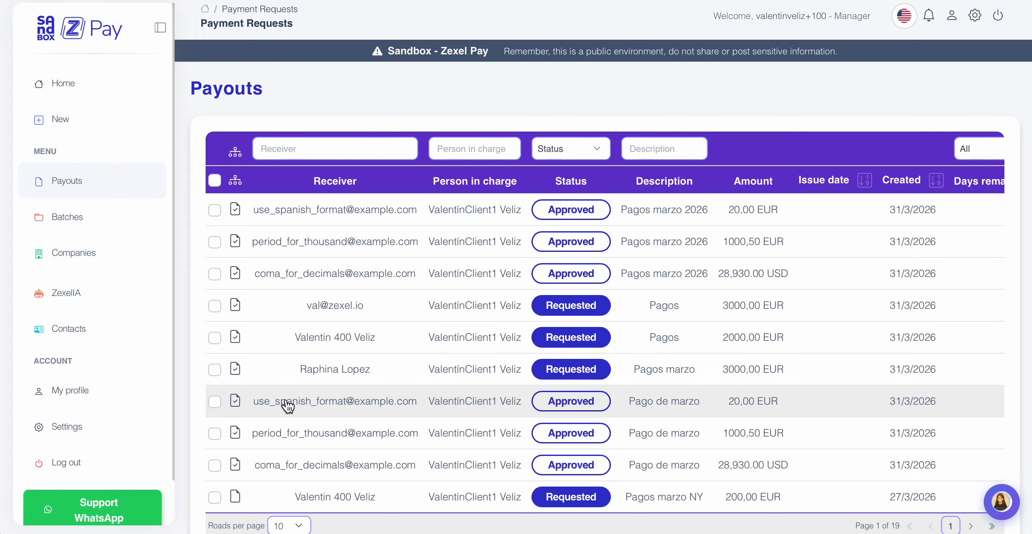
scroll(284, 405, down, 2)
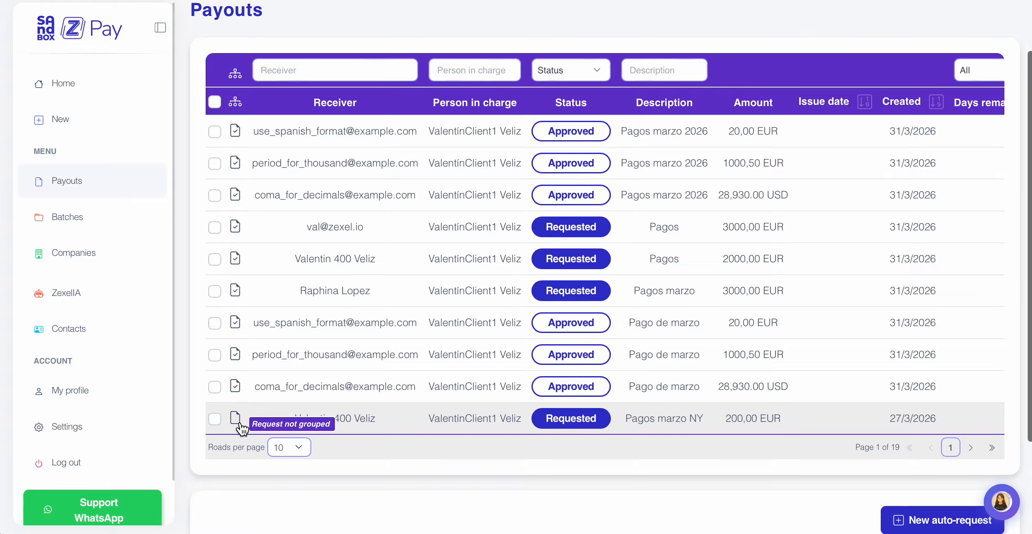
click(215, 419)
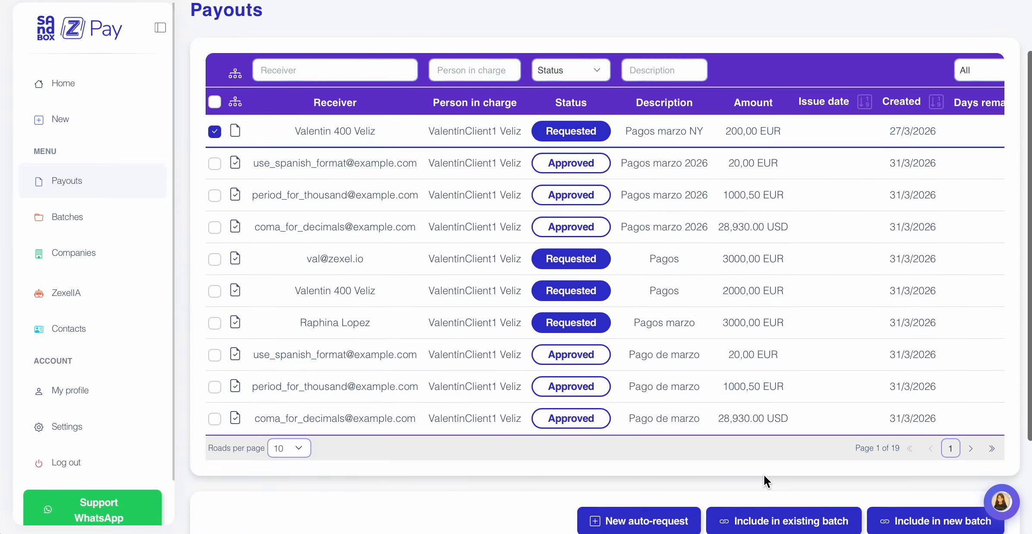
scroll(763, 475, down, 3)
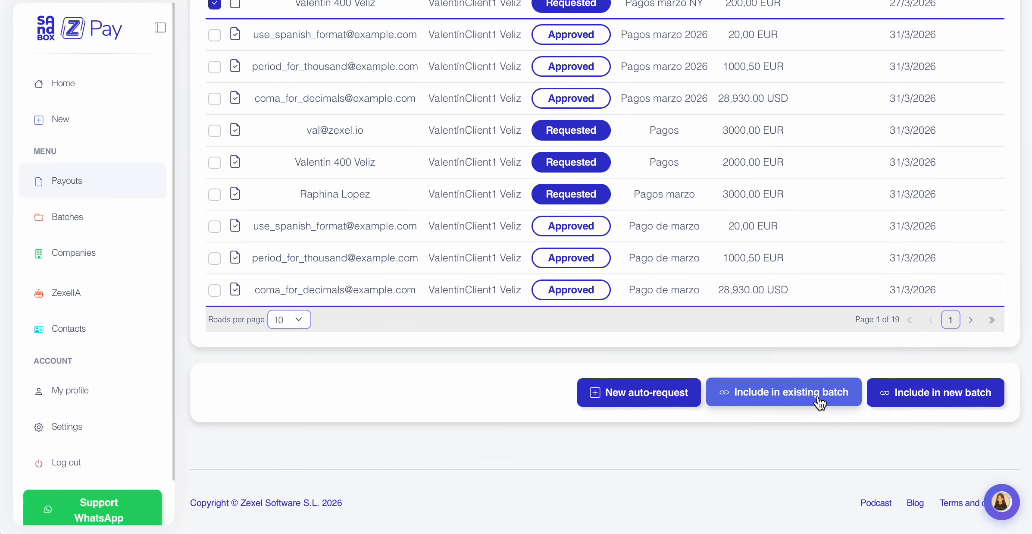
click(818, 402)
click(774, 403)
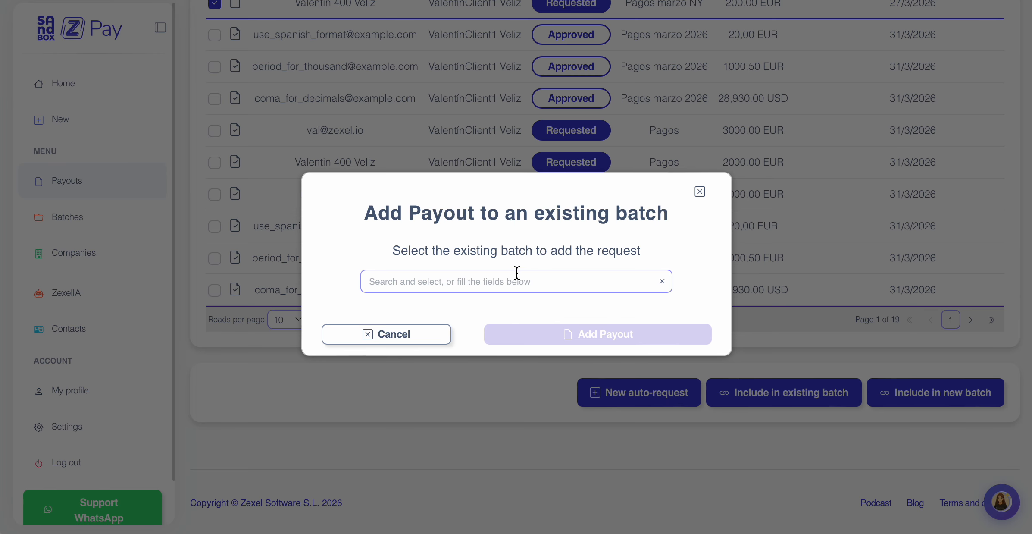
click(517, 273)
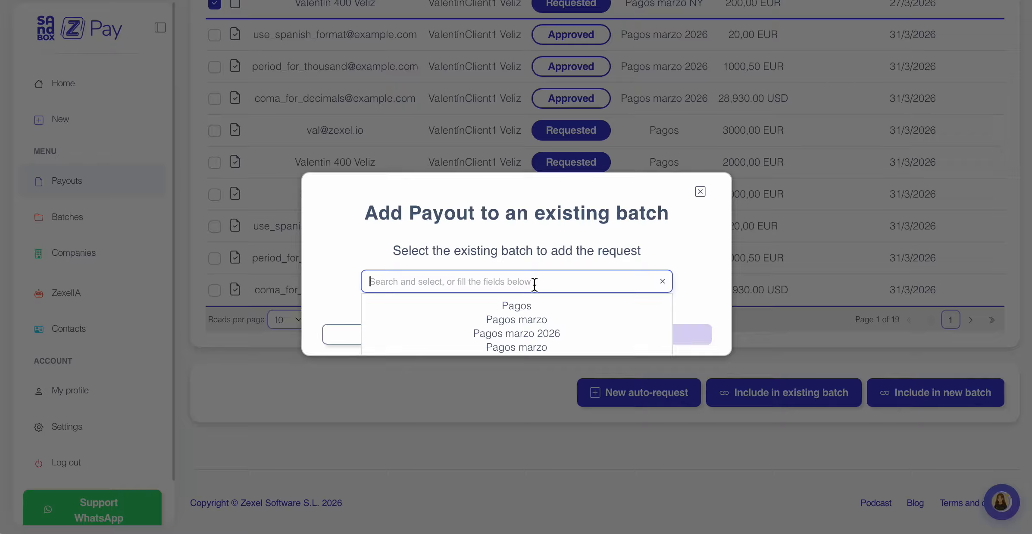
click(519, 307)
click(562, 334)
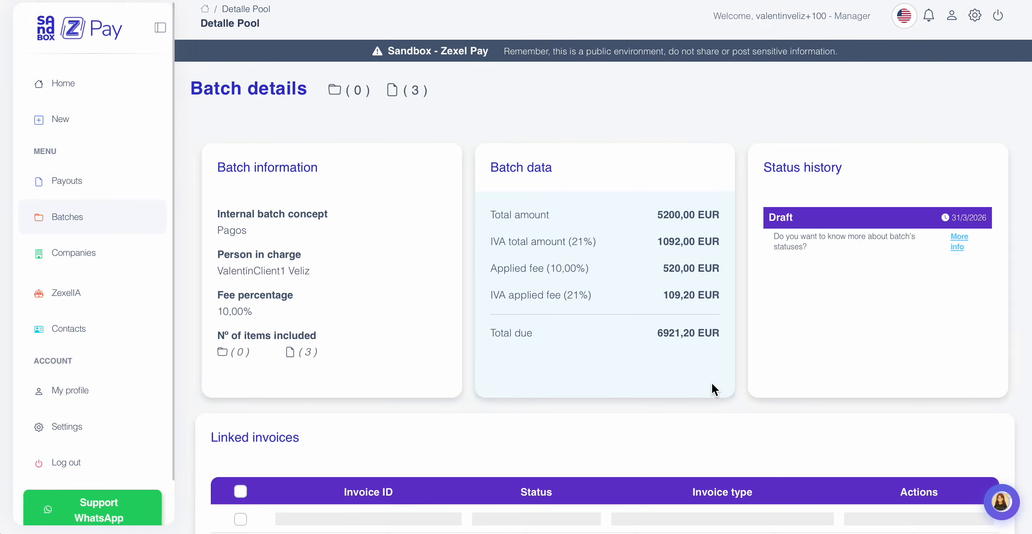
Step: Review the batch's information, amounts, status history, linked invoices and included payment requests
scroll(712, 381, down, 2)
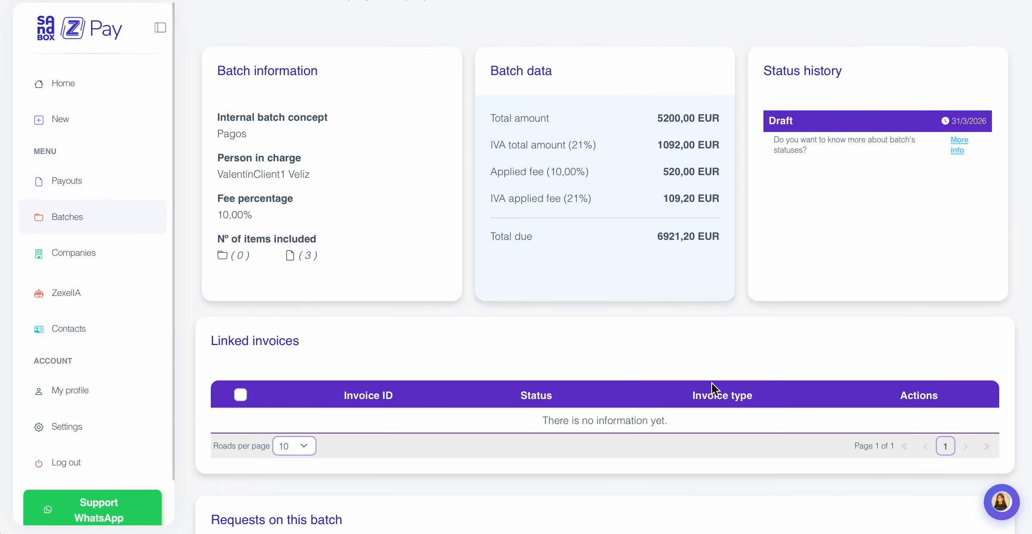
scroll(711, 382, down, 3)
scroll(712, 382, down, 1)
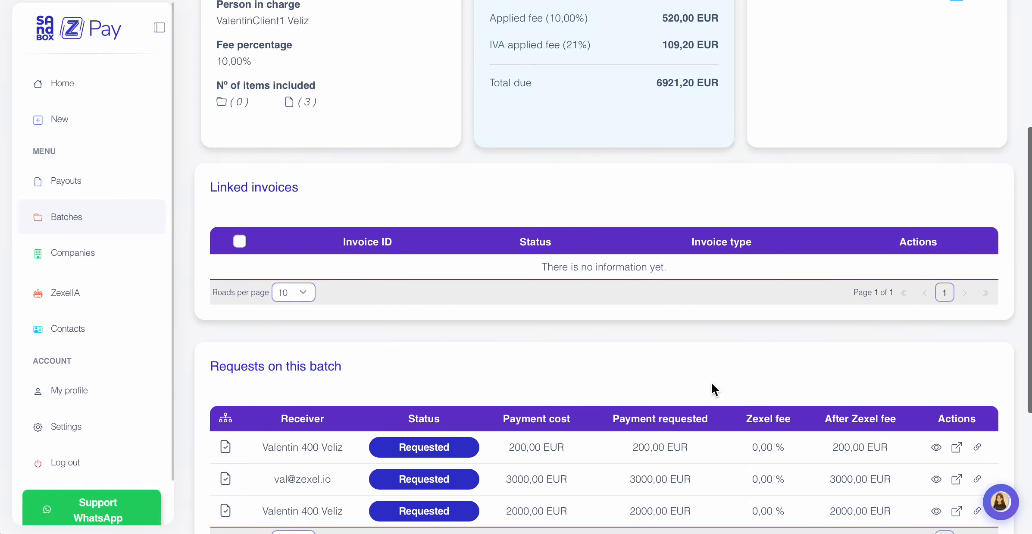
scroll(711, 383, down, 1)
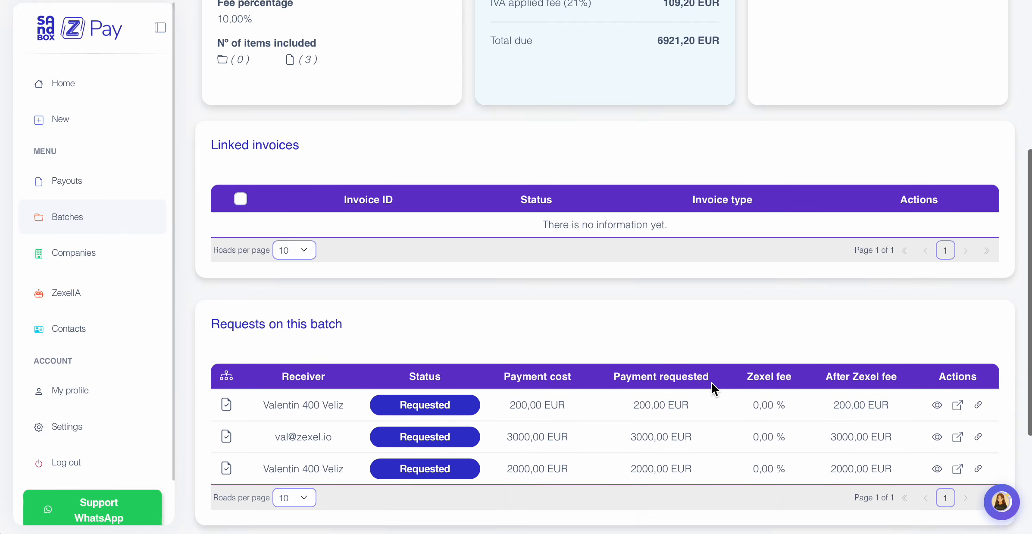
scroll(406, 238, down, 1)
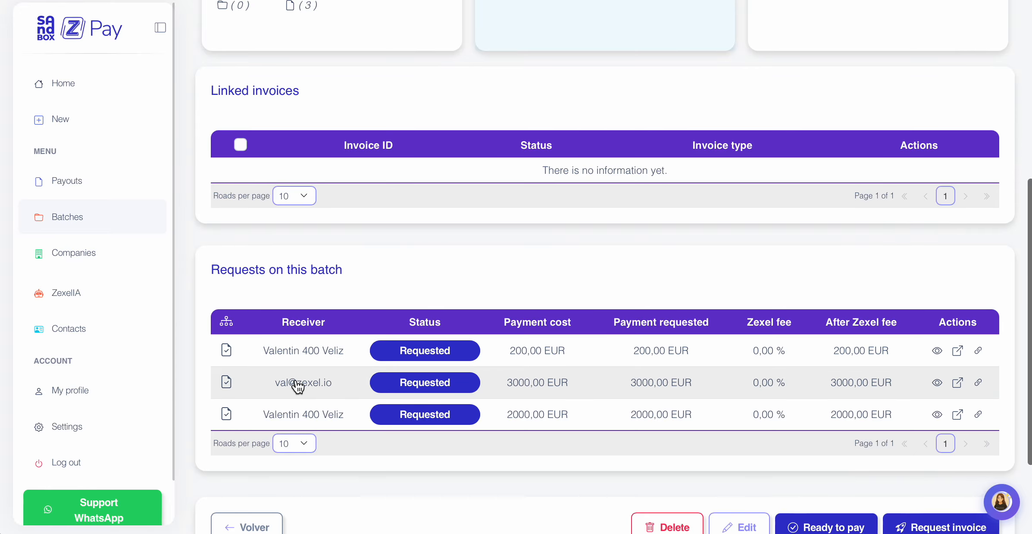
scroll(738, 232, up, 2)
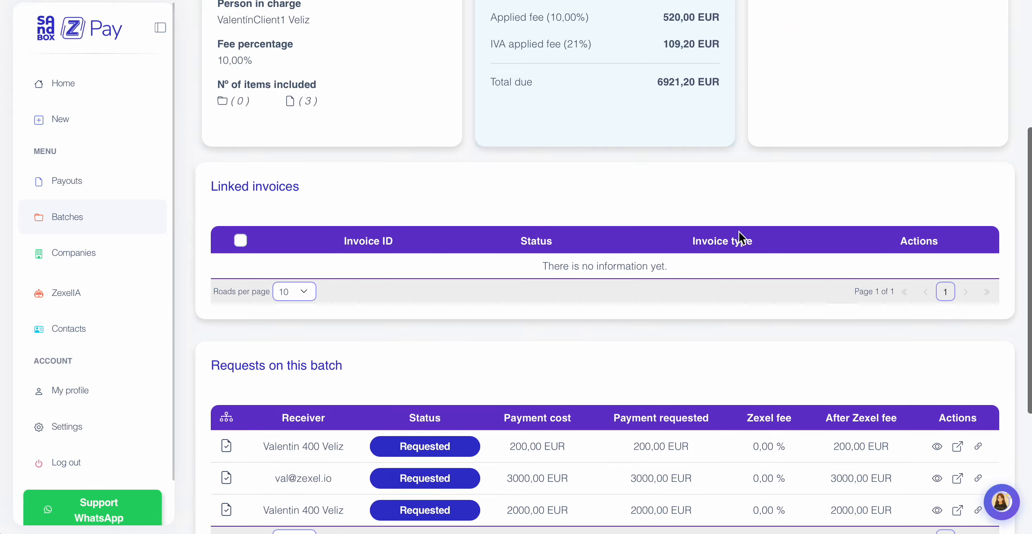
scroll(739, 231, up, 5)
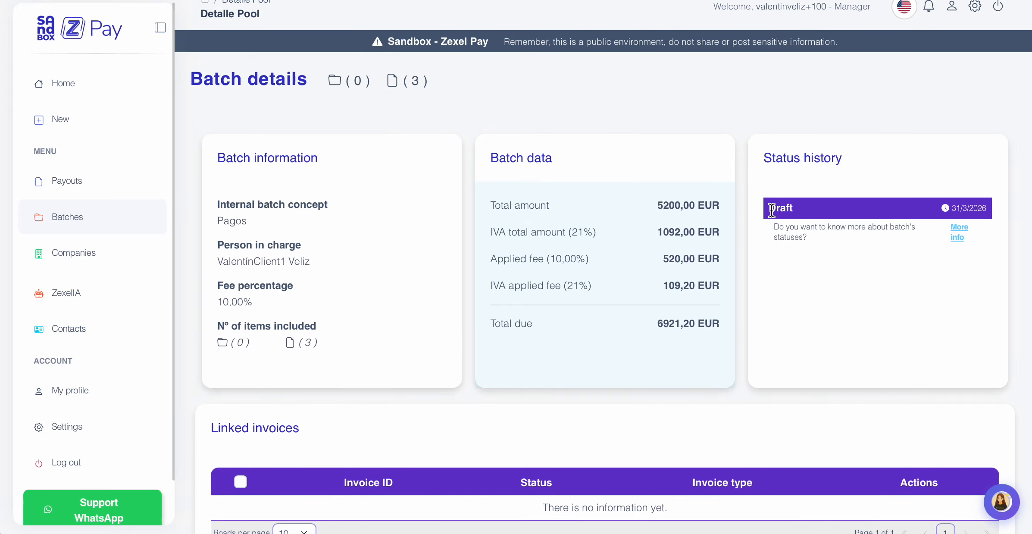
scroll(841, 218, down, 2)
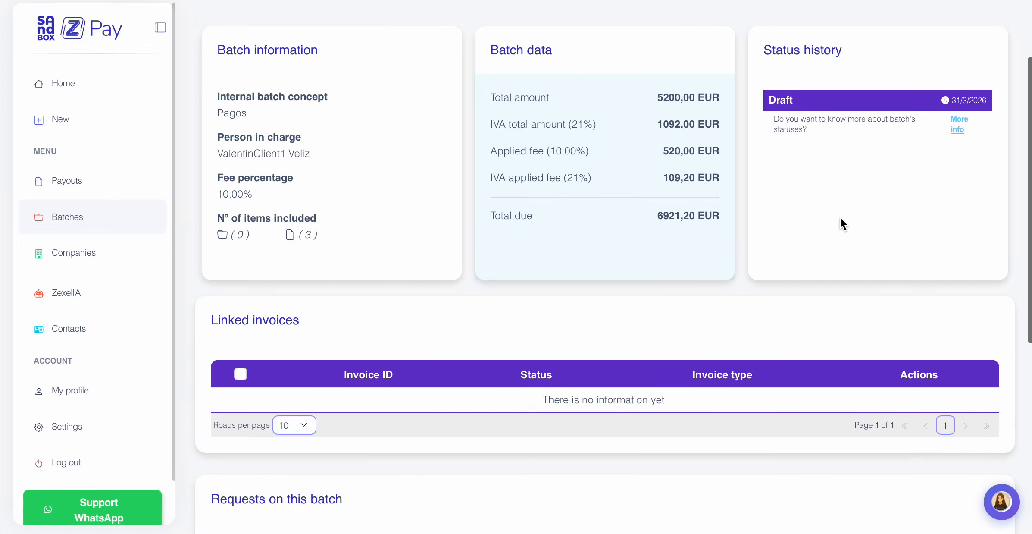
scroll(841, 219, down, 4)
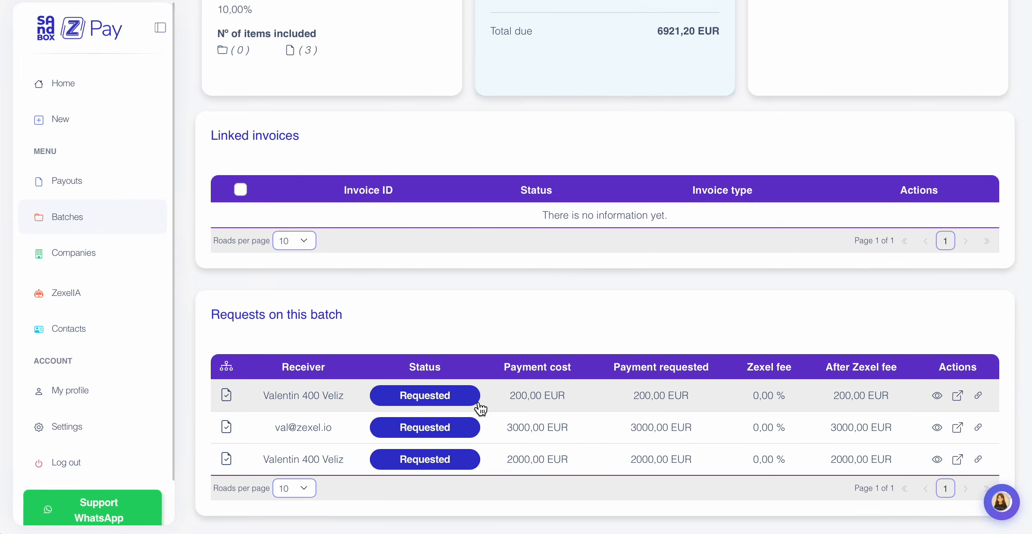
scroll(694, 213, up, 6)
scroll(695, 213, down, 7)
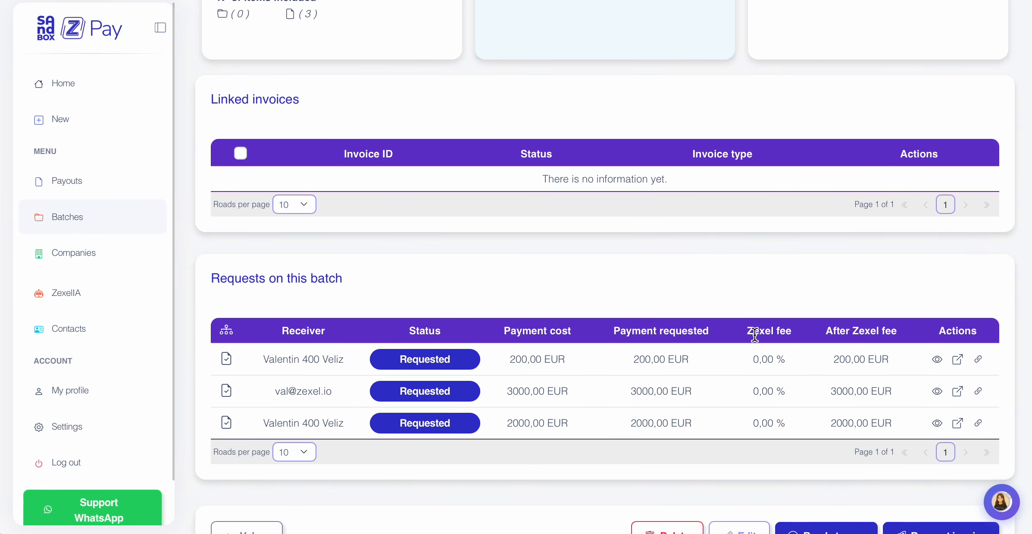
scroll(754, 334, down, 1)
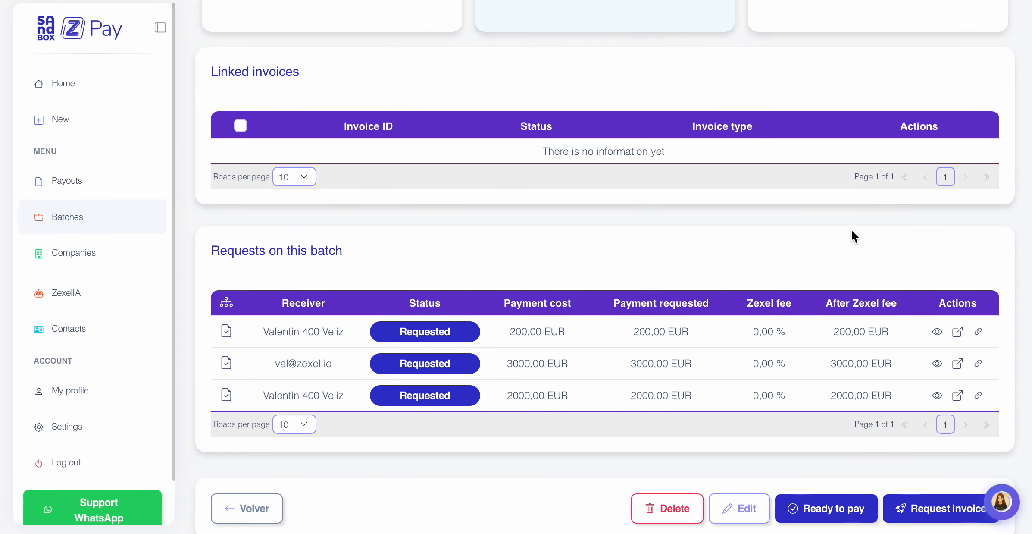
scroll(773, 258, up, 1)
scroll(773, 258, up, 5)
Step: Unlink the 200,00 EUR payment request from the batch and dismiss the notification
scroll(724, 306, down, 3)
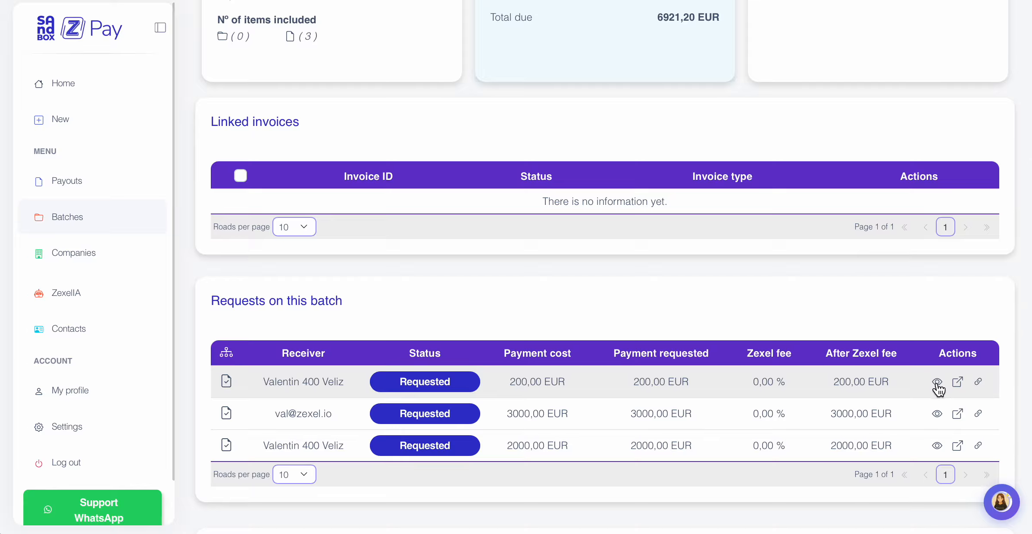
click(978, 382)
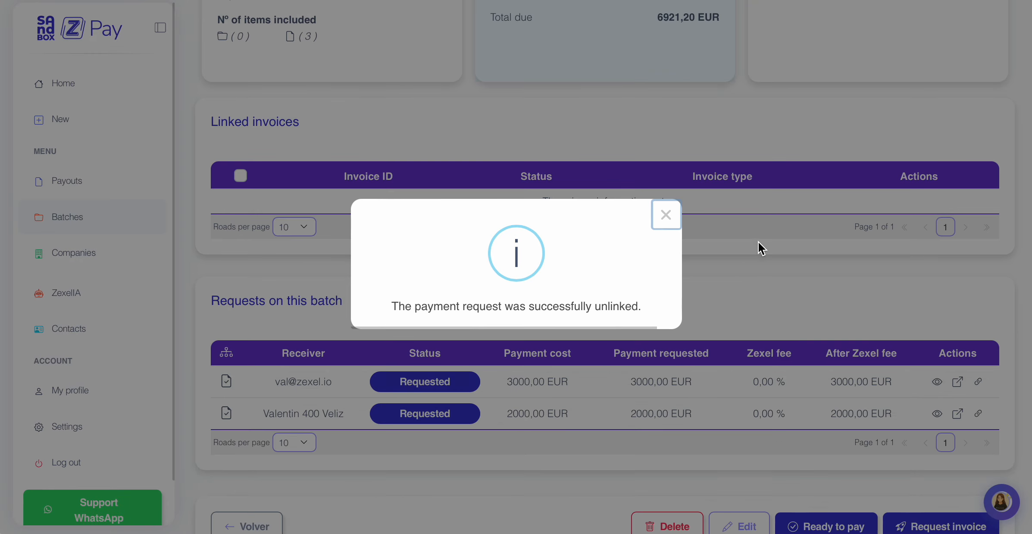
click(665, 218)
Step: Compare the batch's total amount, taxes, applied fee and total due with the payment requests left in the batch
scroll(795, 229, down, 3)
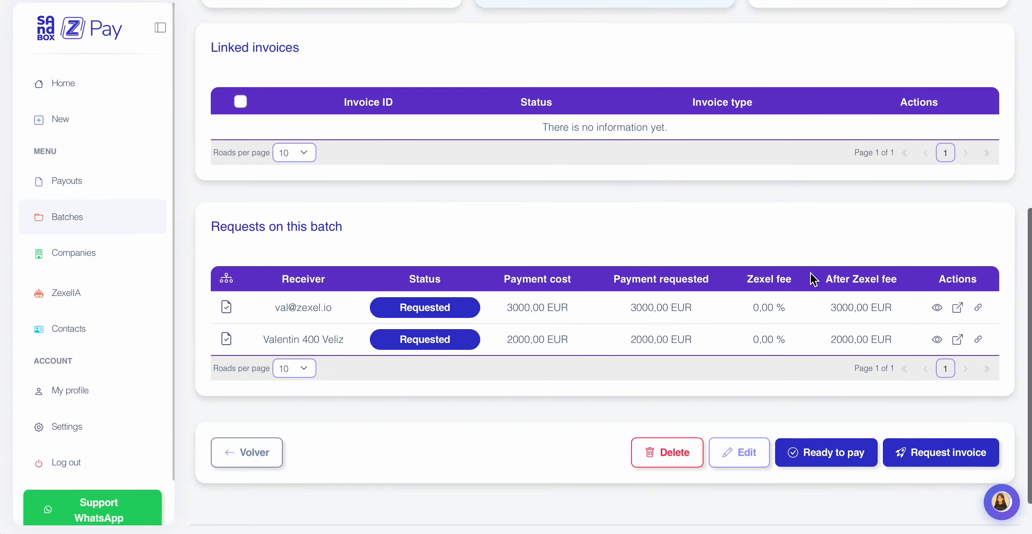
scroll(700, 304, up, 3)
scroll(700, 304, up, 5)
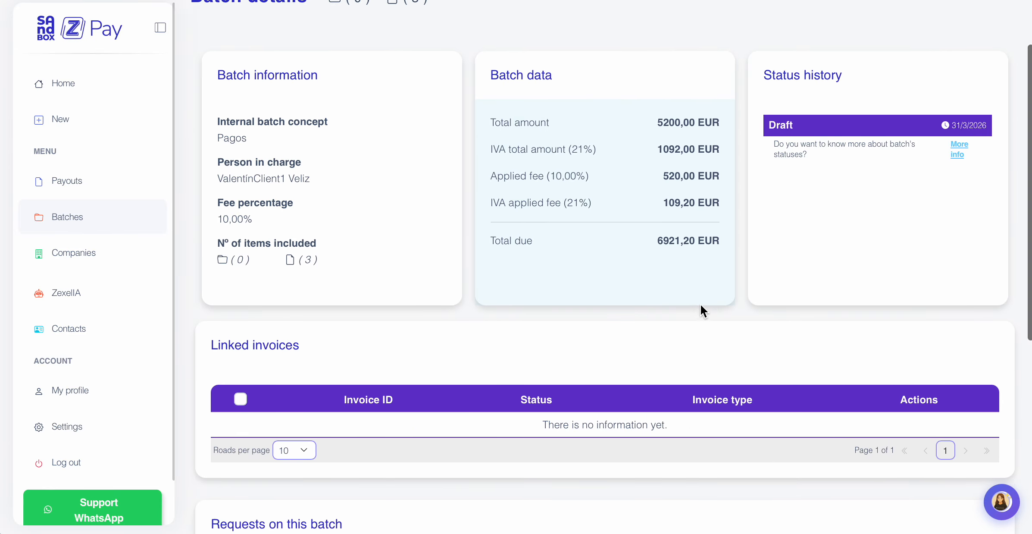
scroll(700, 304, down, 7)
scroll(700, 304, up, 6)
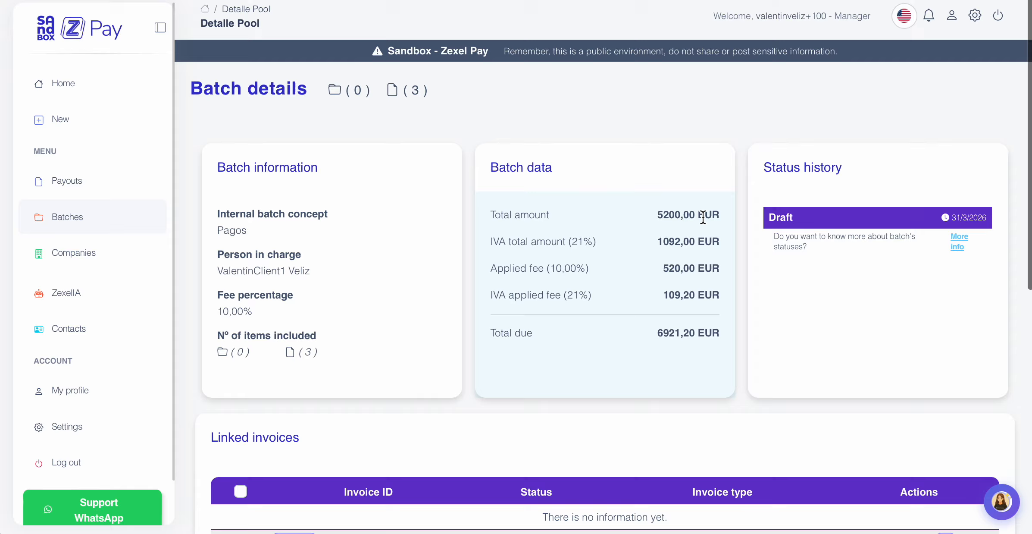
double_click(695, 214)
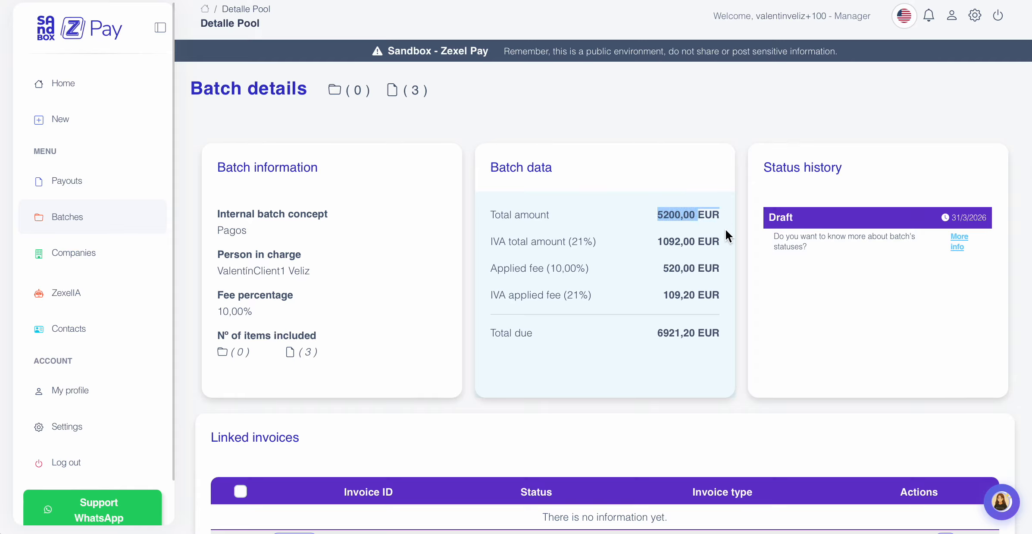
click(702, 215)
scroll(702, 214, down, 8)
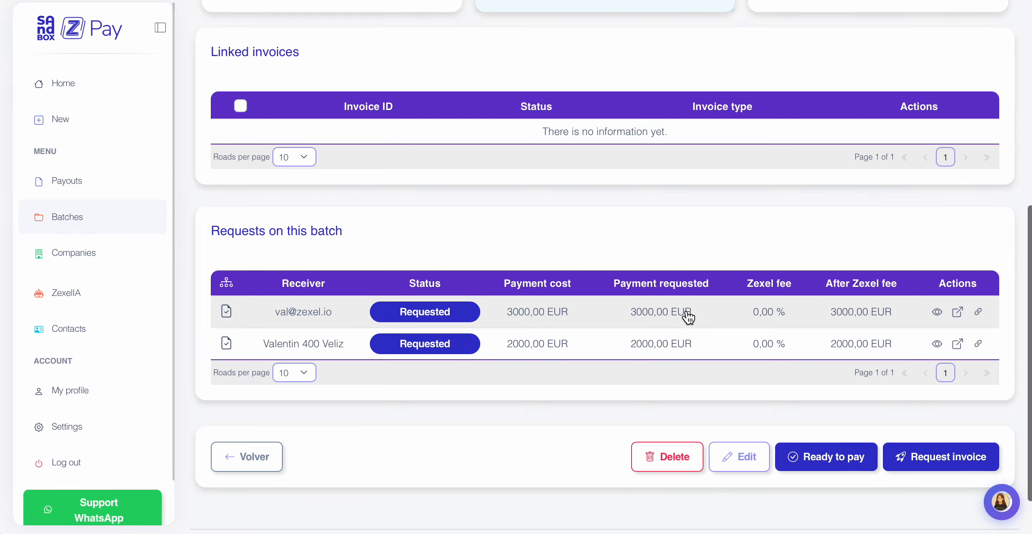
scroll(691, 343, up, 5)
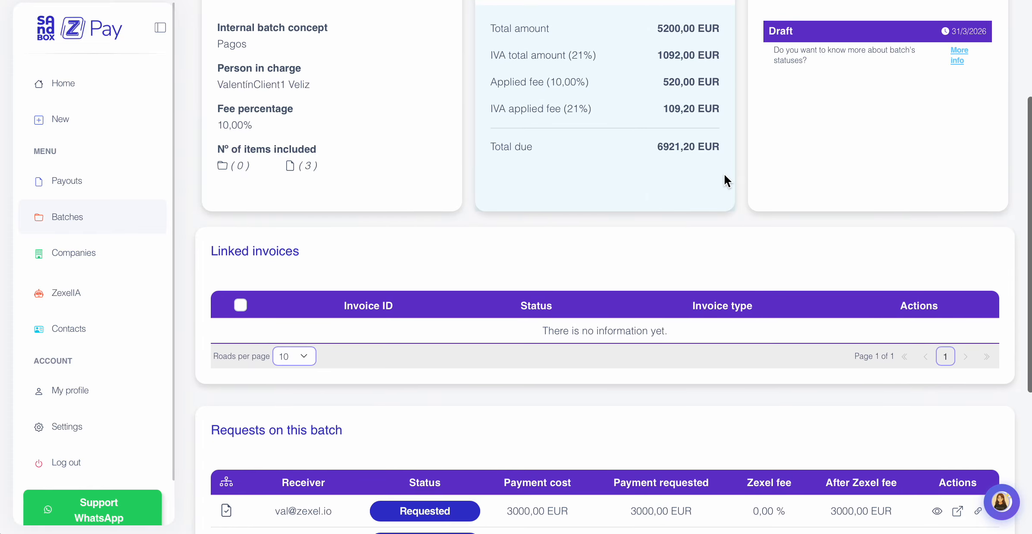
scroll(710, 116, down, 4)
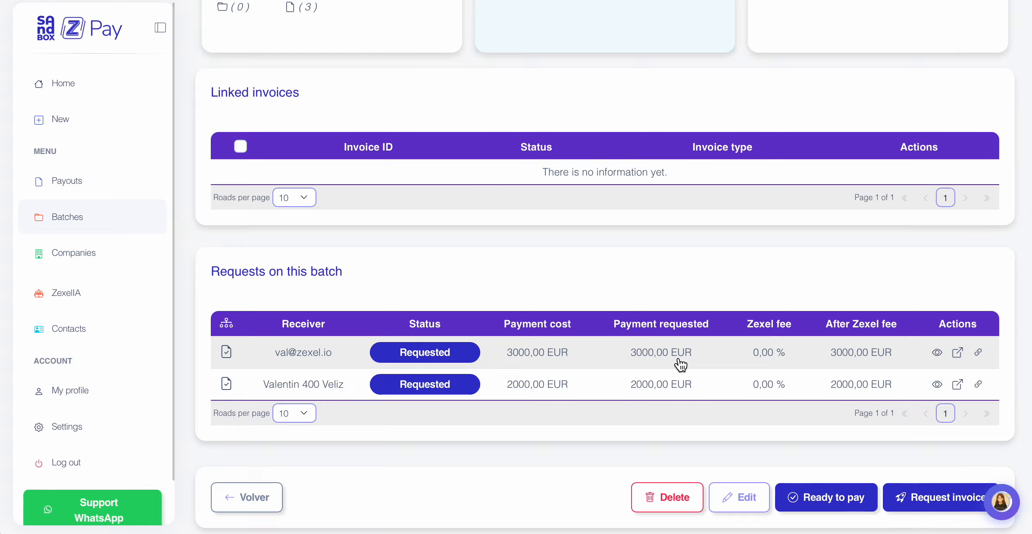
scroll(724, 175, up, 6)
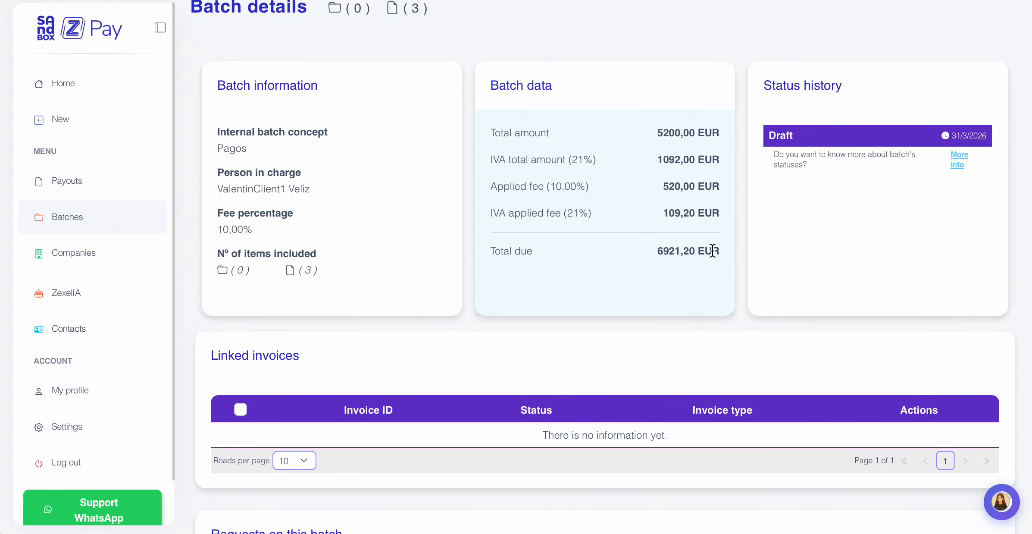
scroll(715, 211, down, 4)
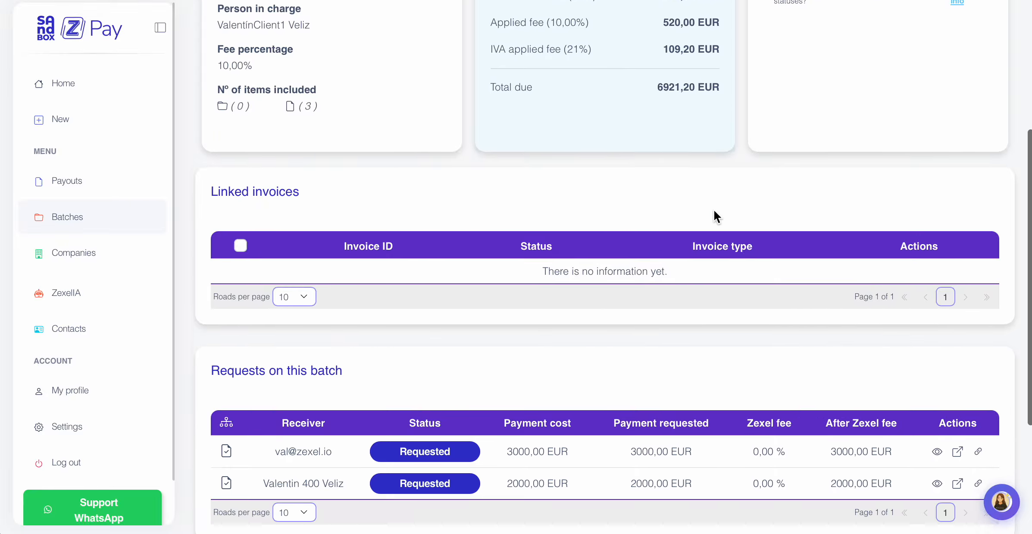
scroll(716, 214, up, 3)
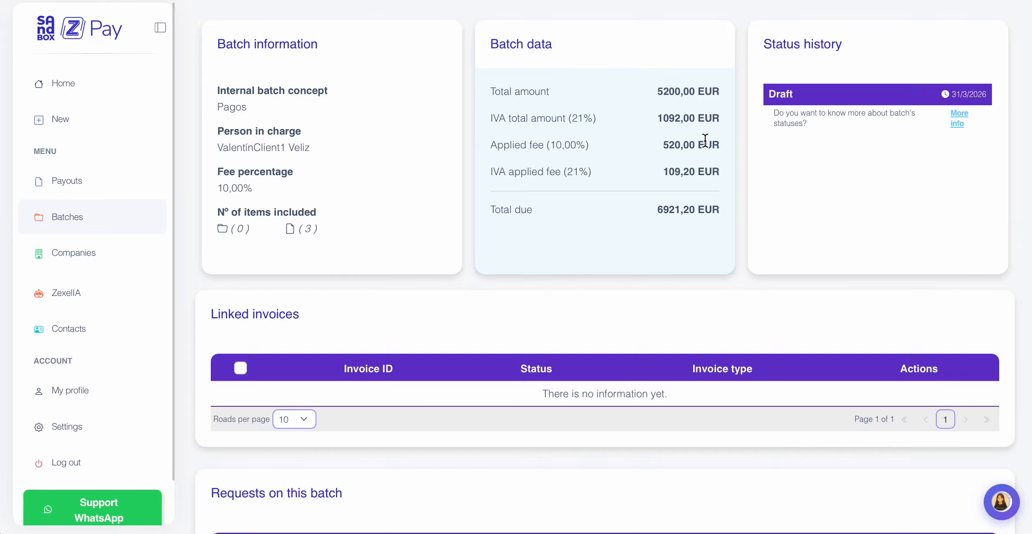
scroll(676, 202, down, 1)
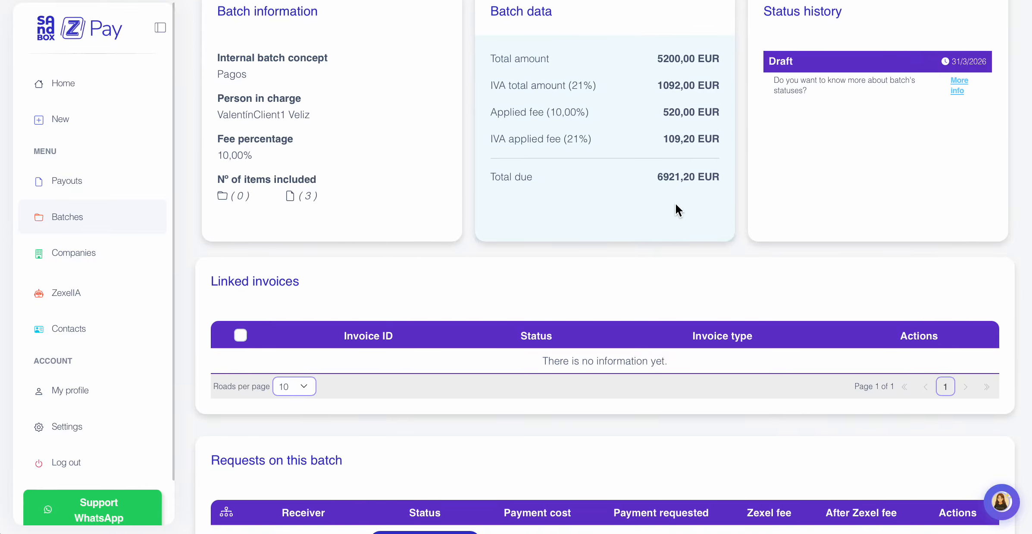
scroll(706, 177, down, 2)
scroll(707, 177, up, 3)
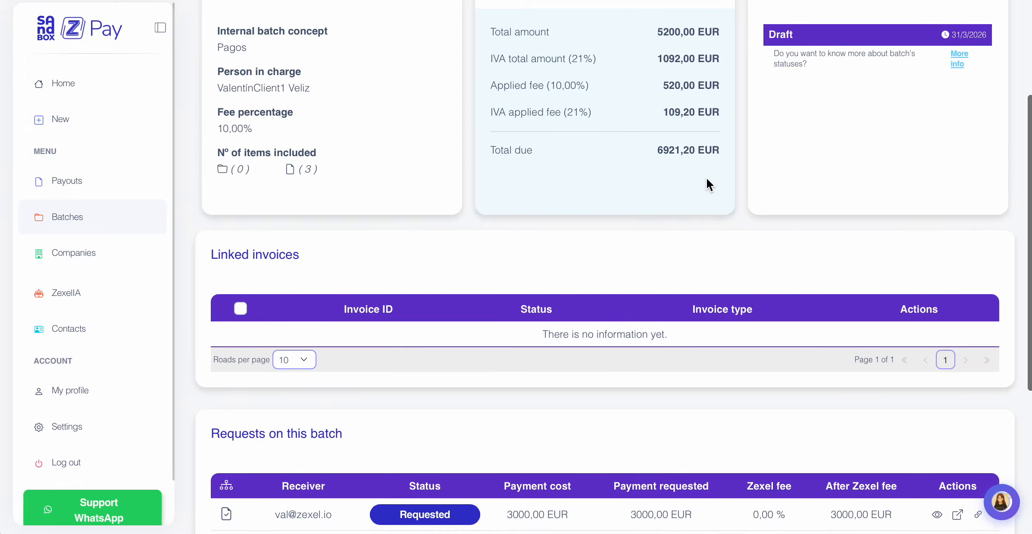
Step: Mark the Pagos batch as ready to pay
scroll(830, 200, down, 3)
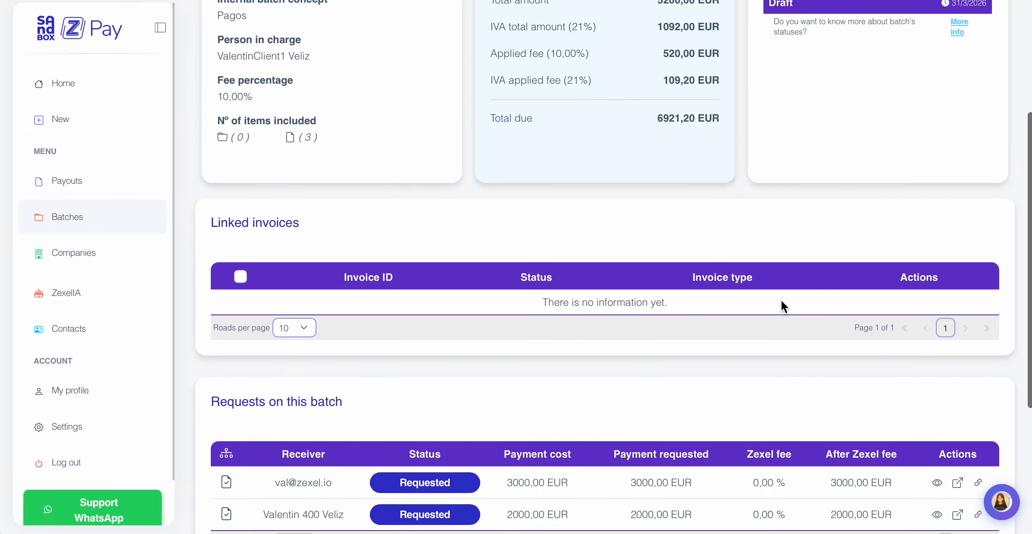
scroll(781, 300, down, 5)
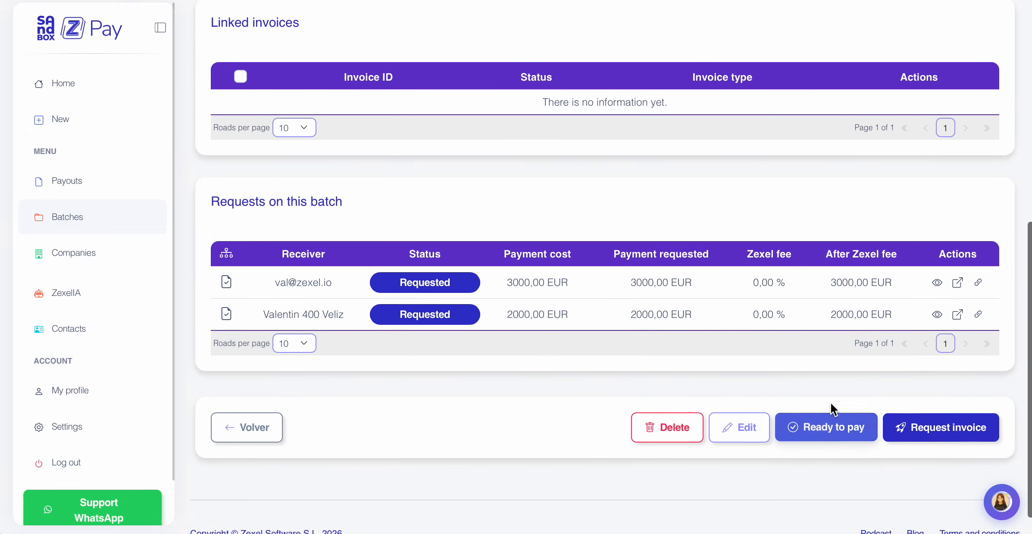
click(825, 434)
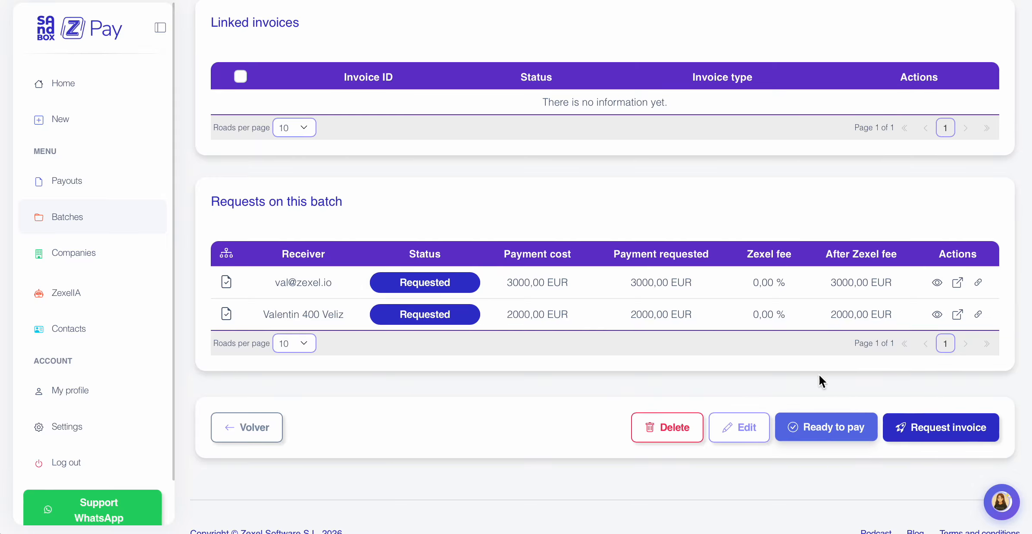
scroll(819, 250, down, 1)
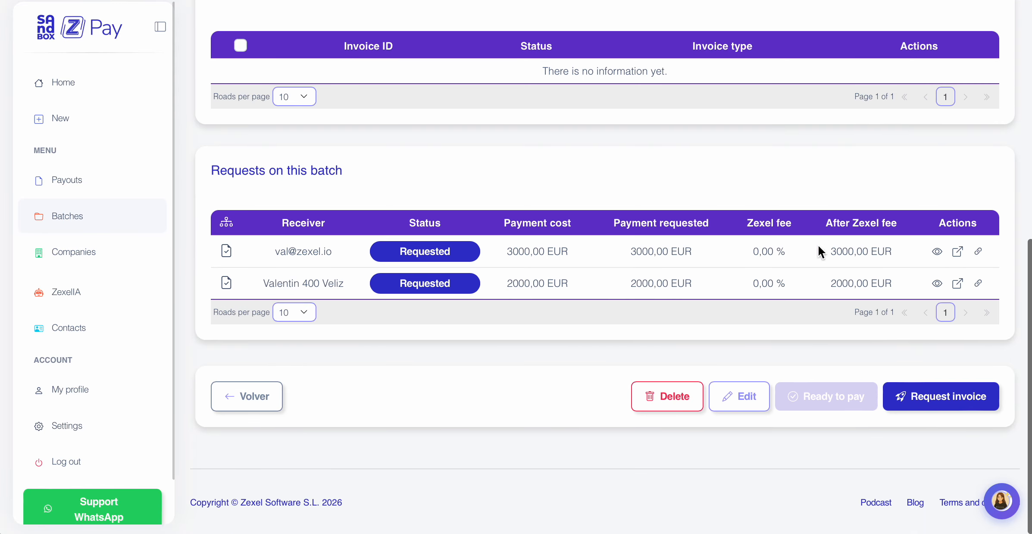
Step: Request the invoice for the Pagos batch, confirm the request and dismiss the processing notification
click(927, 399)
click(683, 363)
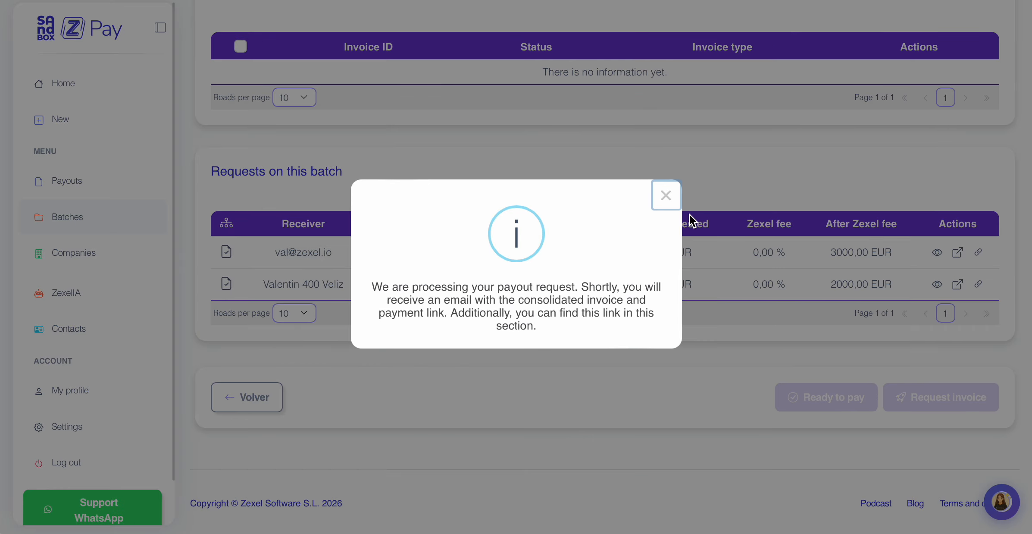
click(672, 202)
Step: Review the batch's status history and dates, its amounts, the linked invoices and the status of each included payment request
scroll(798, 198, up, 5)
scroll(798, 200, up, 3)
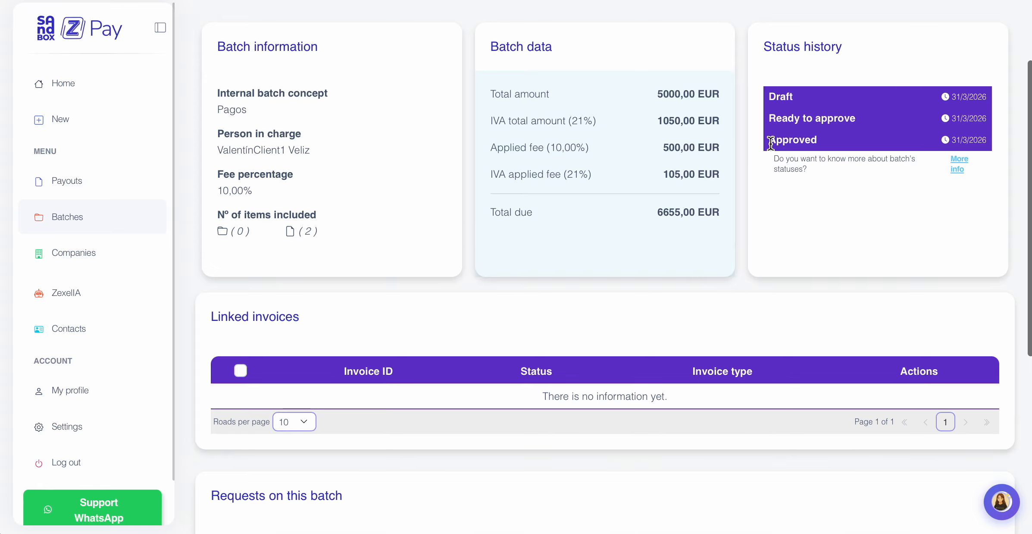
drag(771, 143, 818, 142)
drag(952, 96, 970, 97)
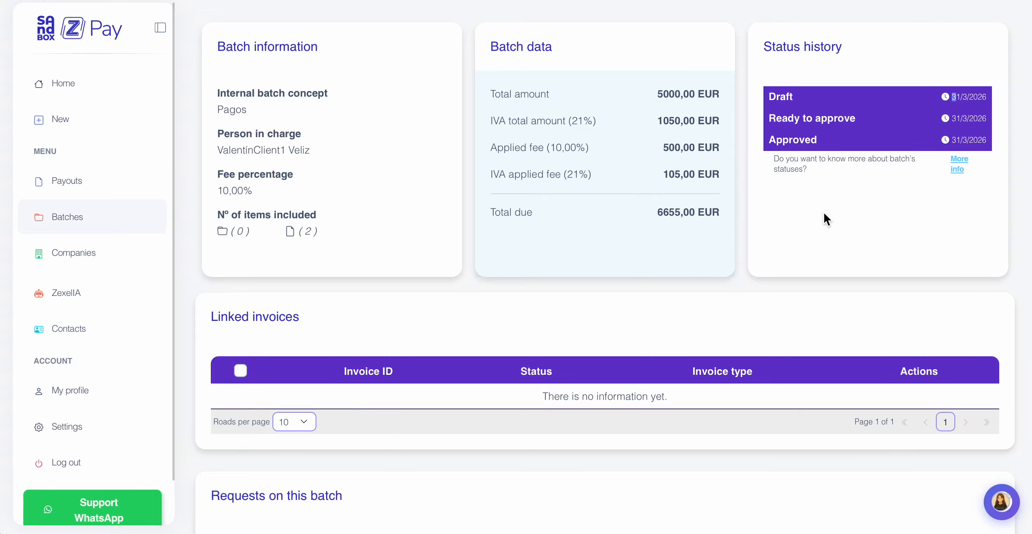
scroll(729, 285, down, 1)
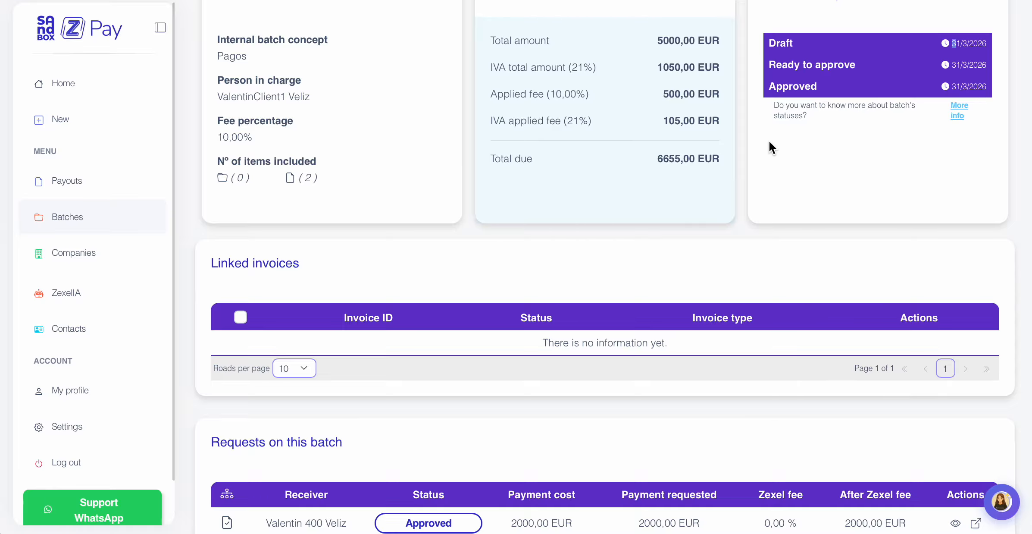
scroll(798, 138, up, 1)
scroll(795, 177, down, 3)
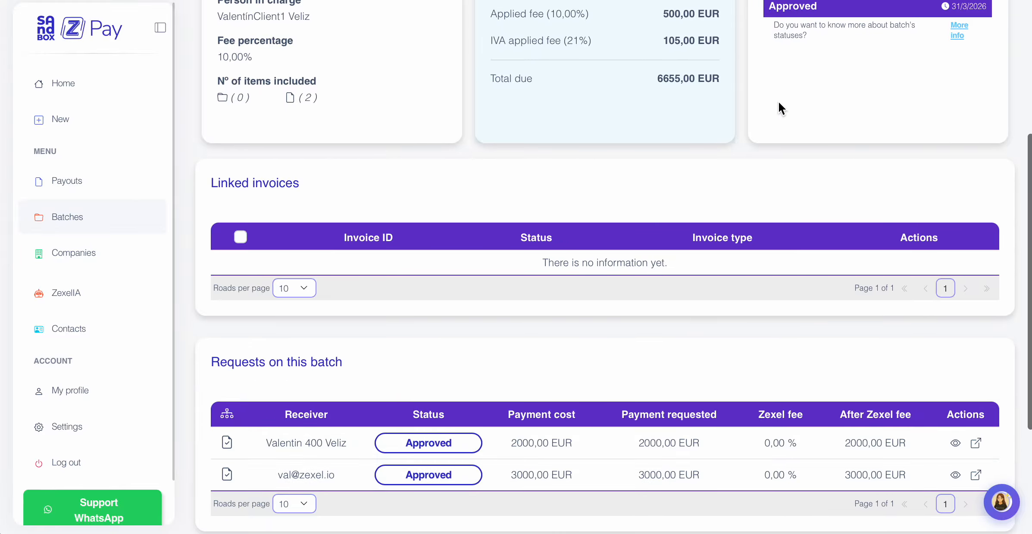
scroll(779, 103, up, 2)
scroll(774, 104, down, 2)
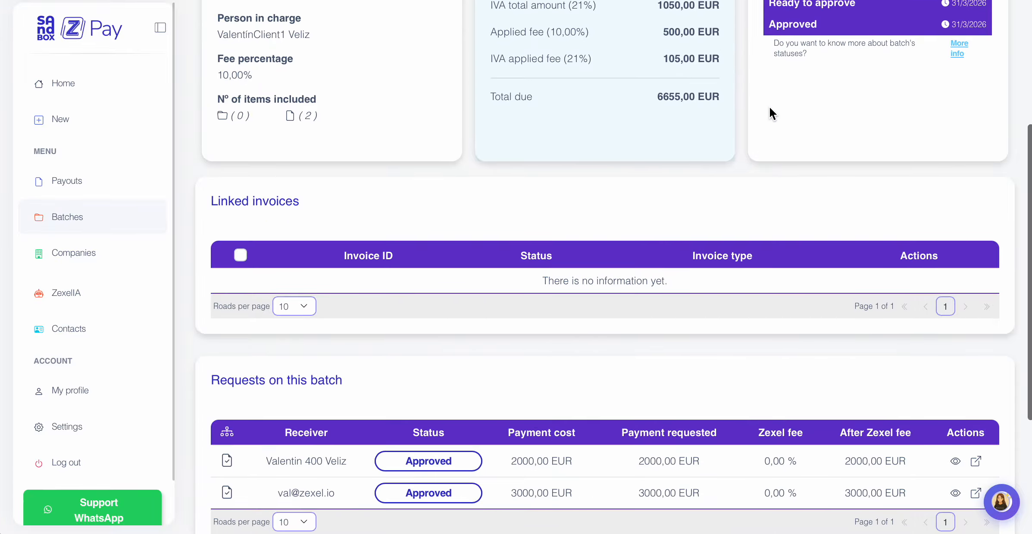
scroll(606, 351, down, 1)
scroll(606, 351, up, 1)
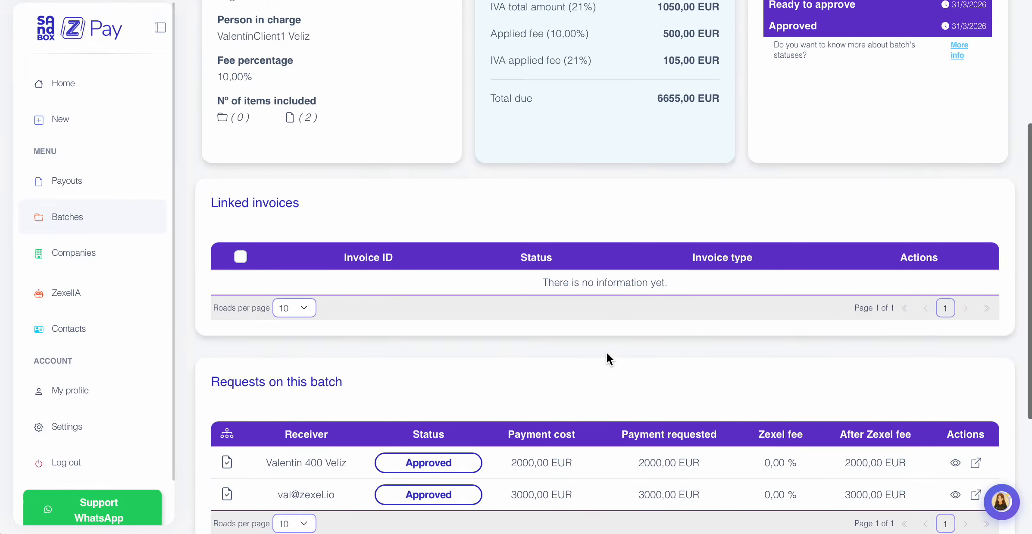
scroll(606, 351, up, 2)
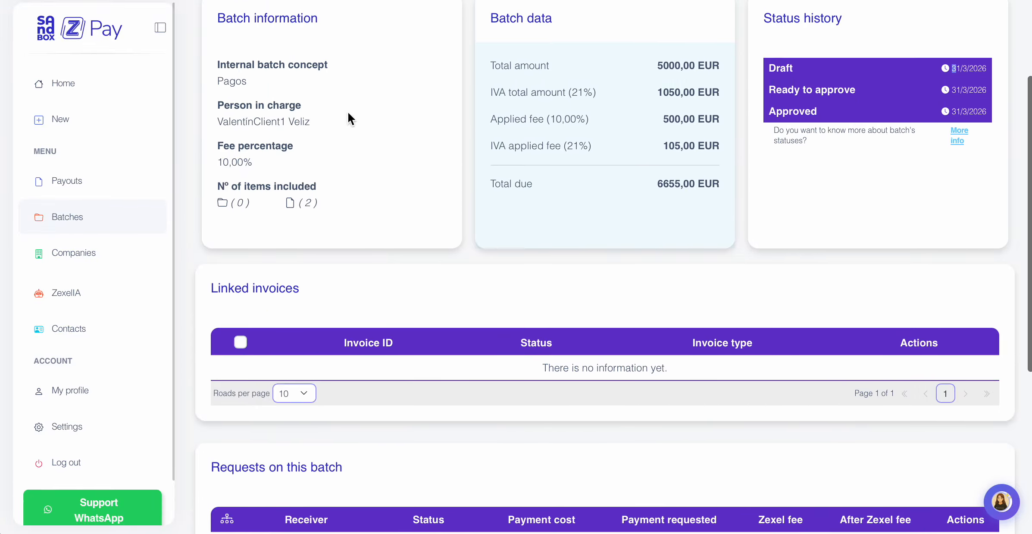
click(780, 70)
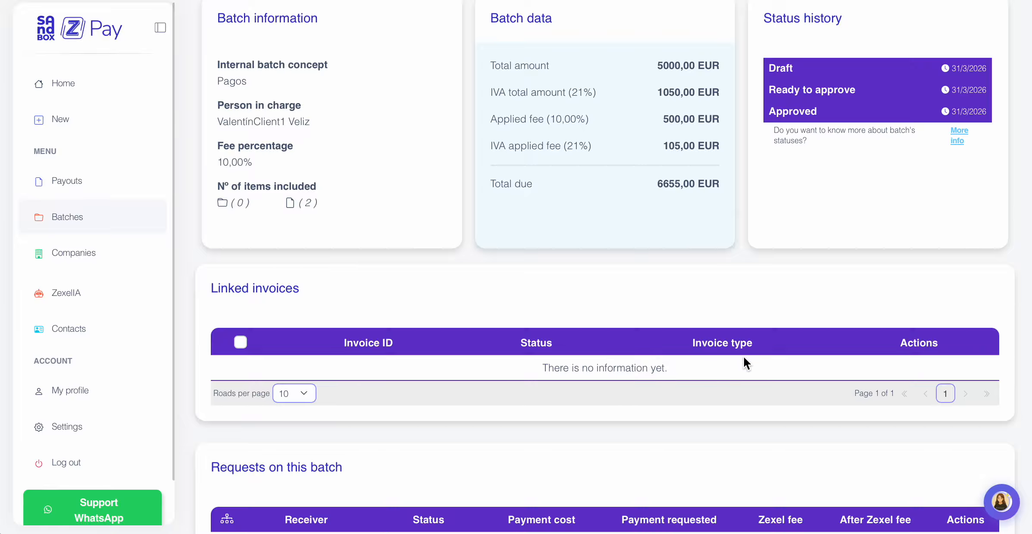
scroll(744, 361, down, 1)
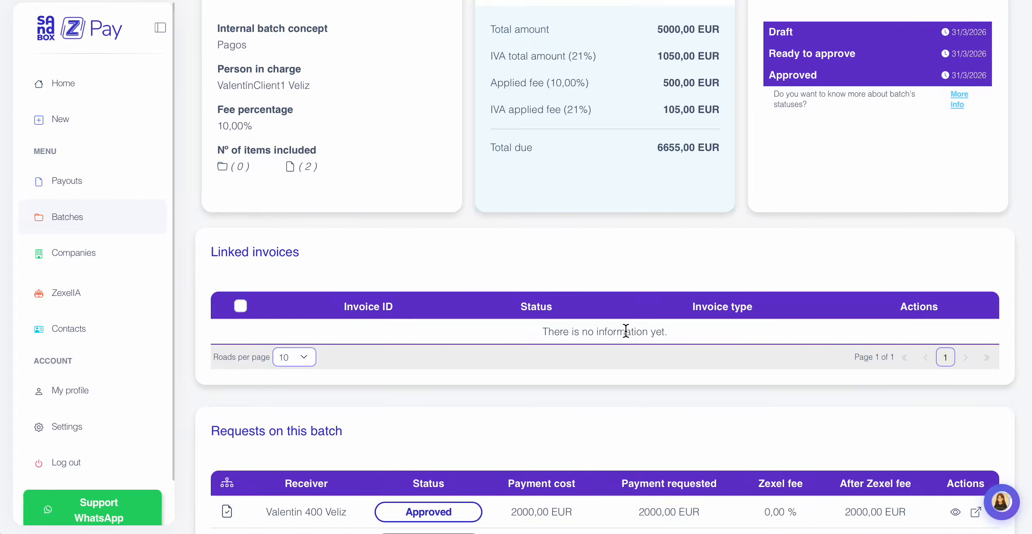
scroll(626, 332, down, 1)
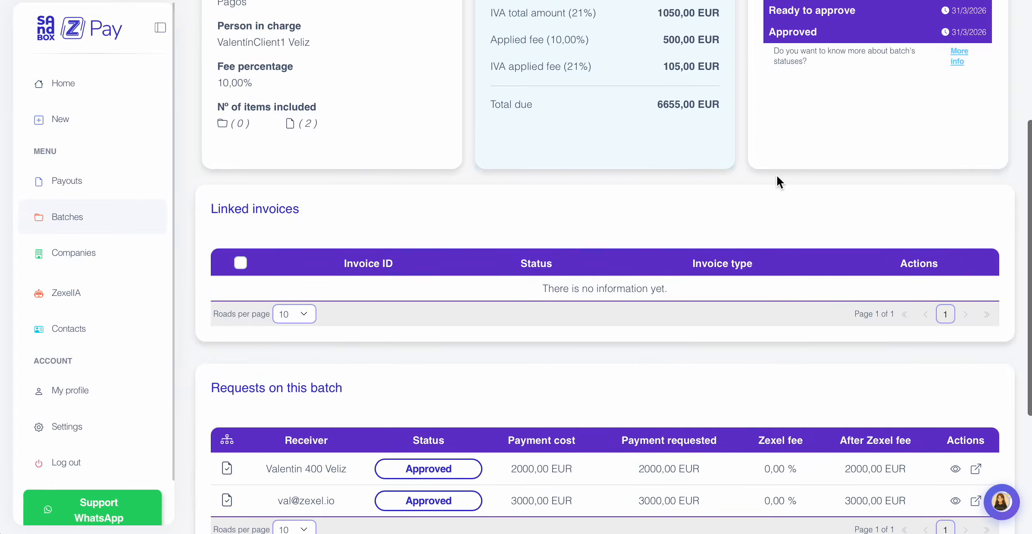
scroll(570, 376, down, 1)
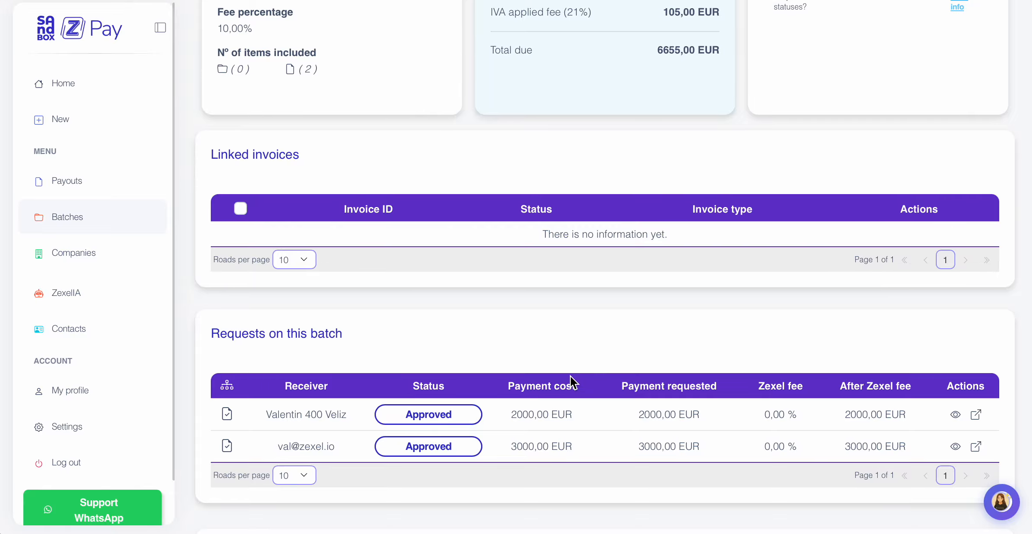